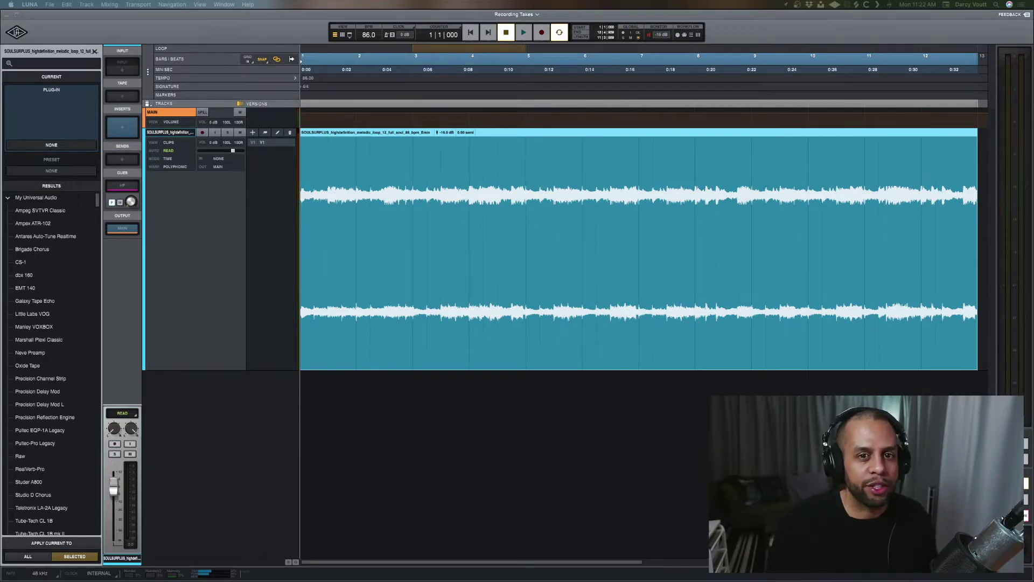
Select and deselect the loop clip, then target the loop track's insert in the mixer.
click(468, 209)
click(358, 270)
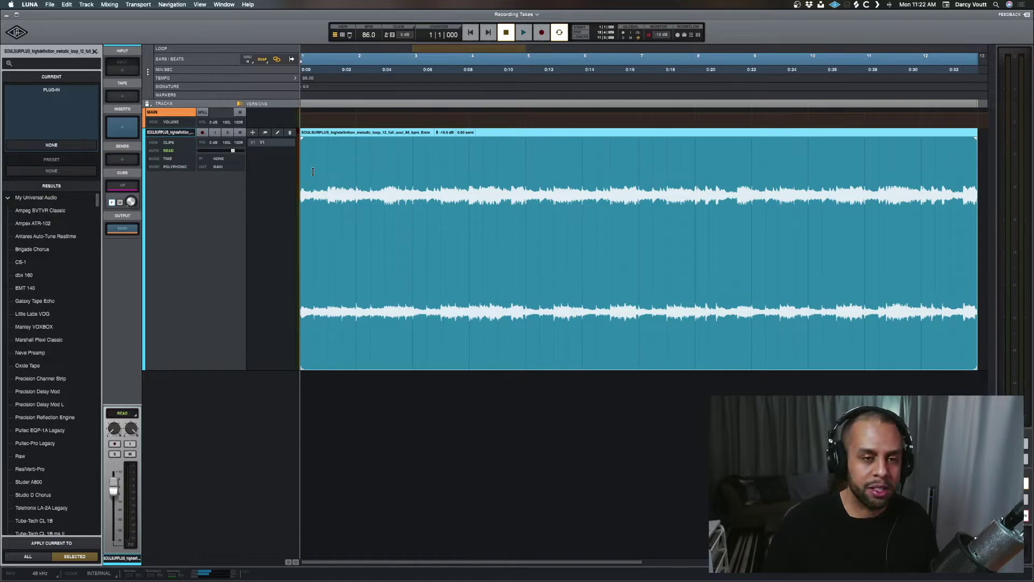
key(super+equal)
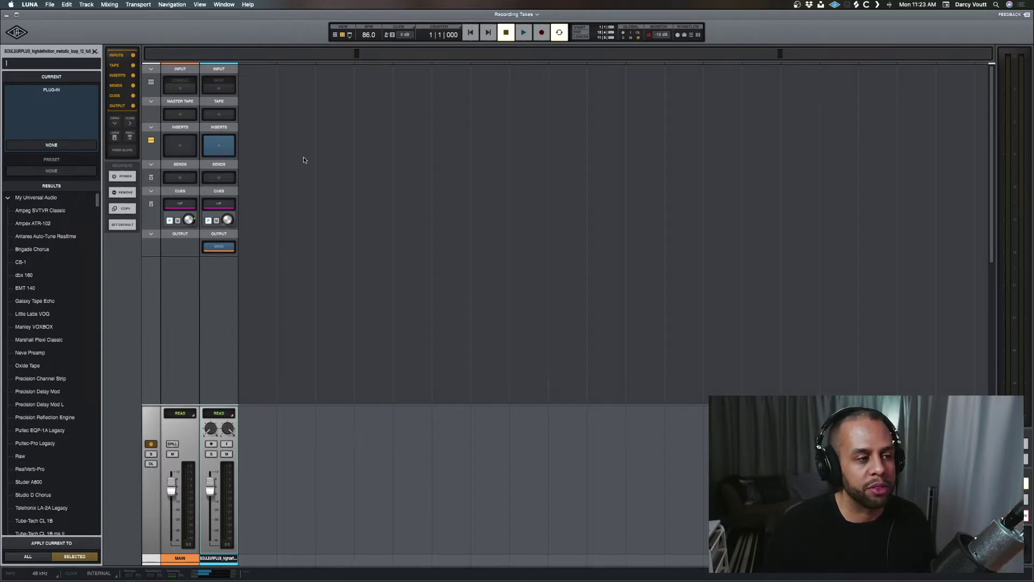
click(188, 155)
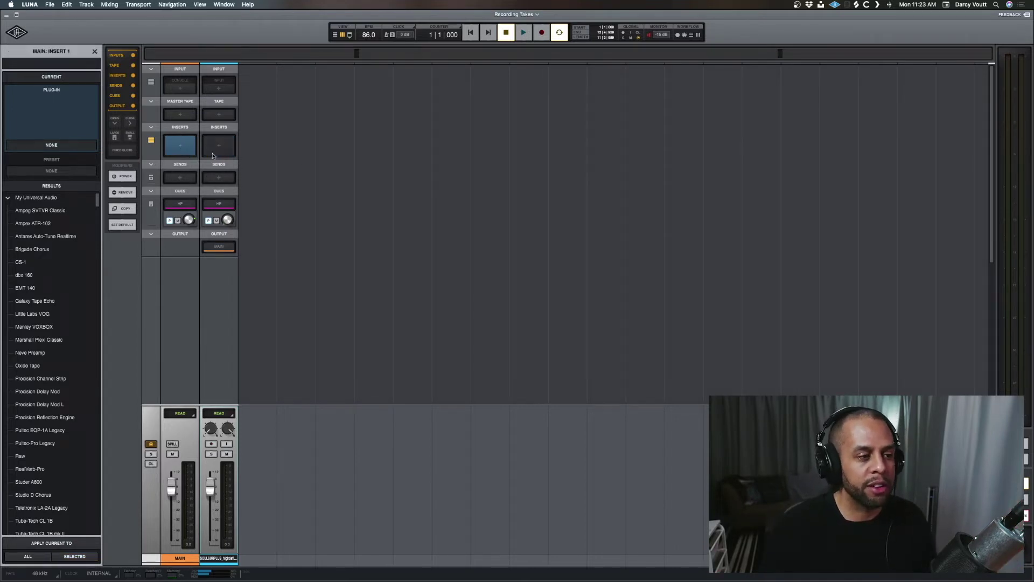
click(213, 155)
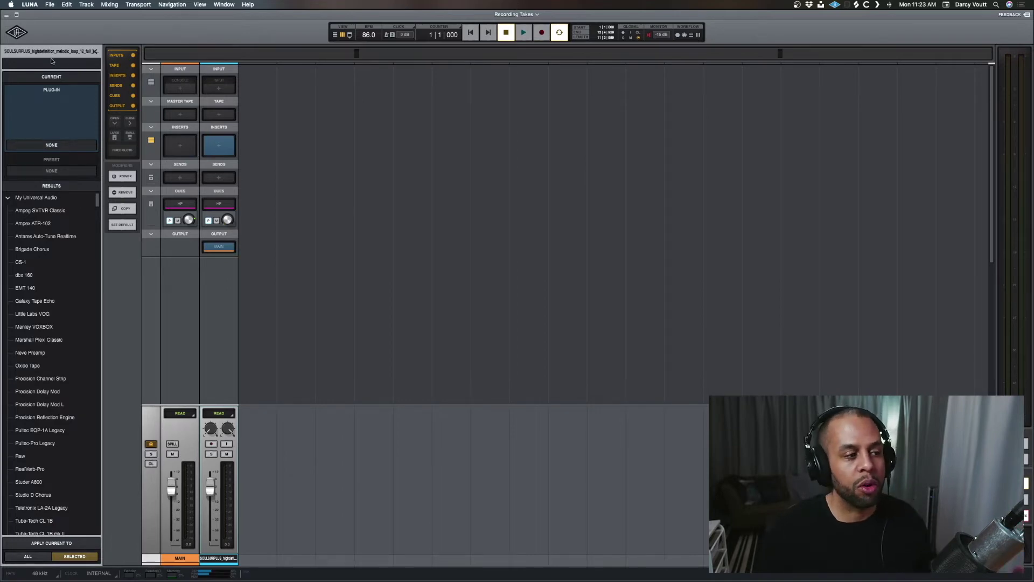
key(super+equal)
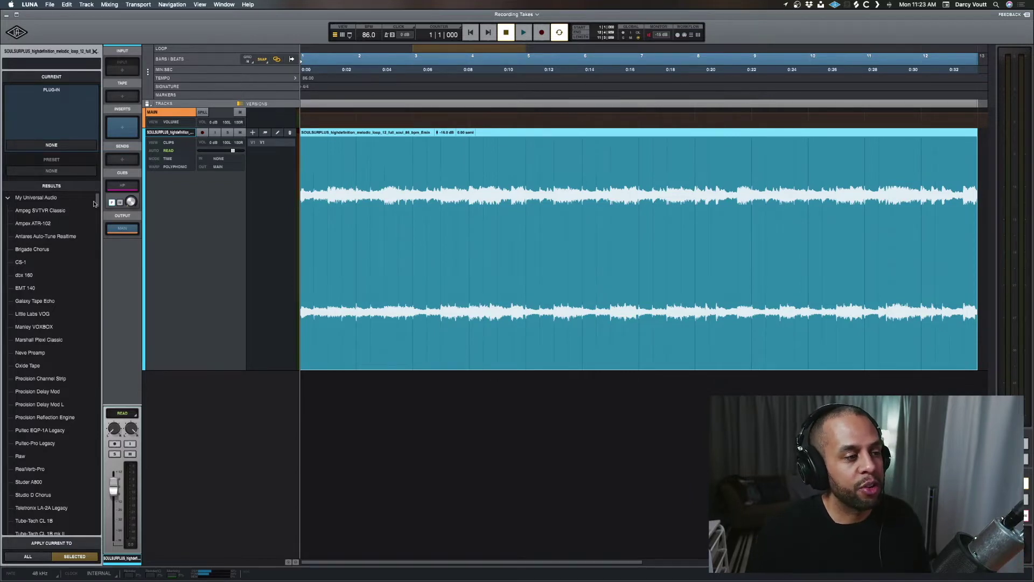
Scroll down through the plug-in browser's Results list.
drag(93, 204, 92, 238)
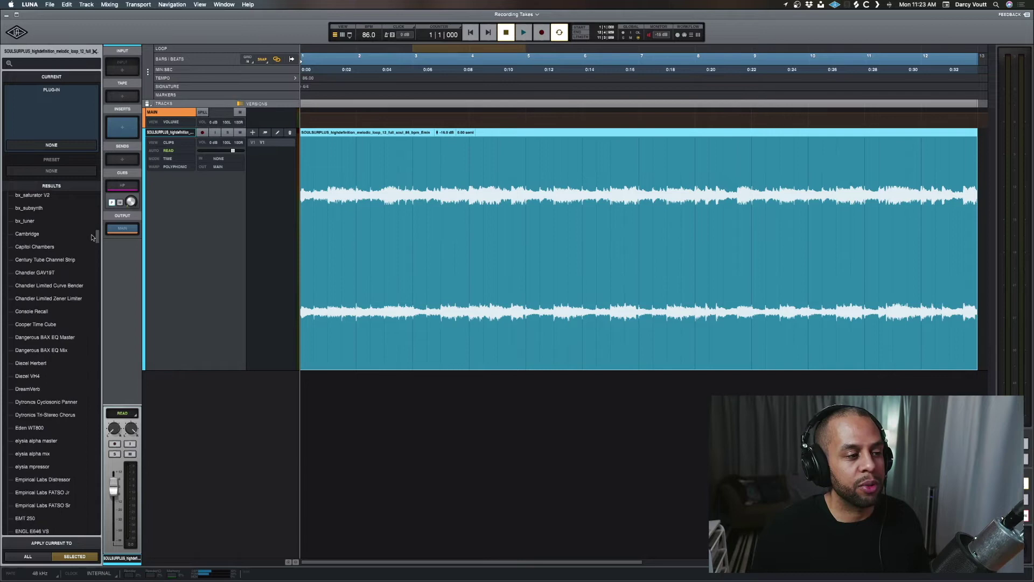
scroll(92, 238, down, 15)
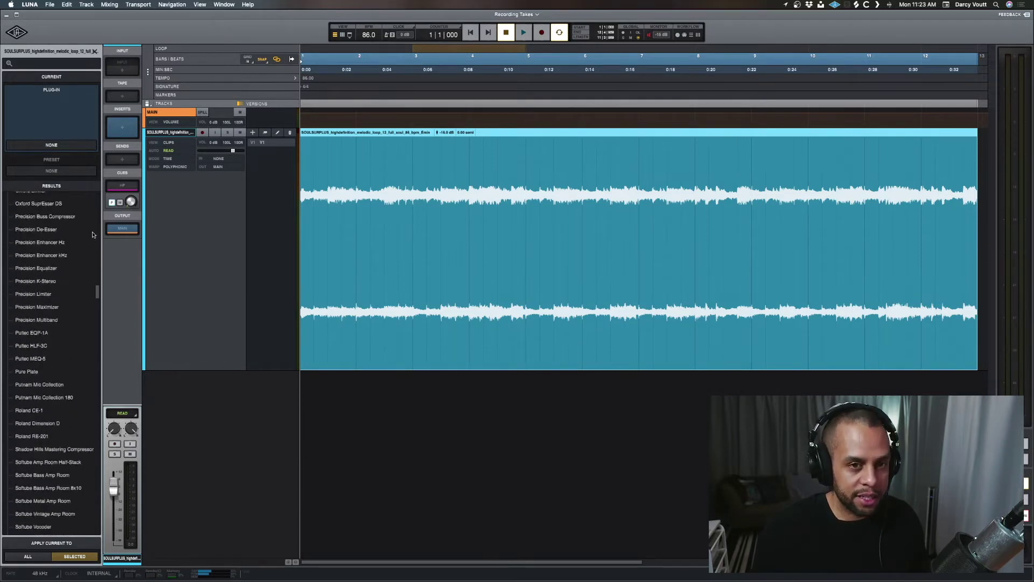
scroll(92, 234, down, 15)
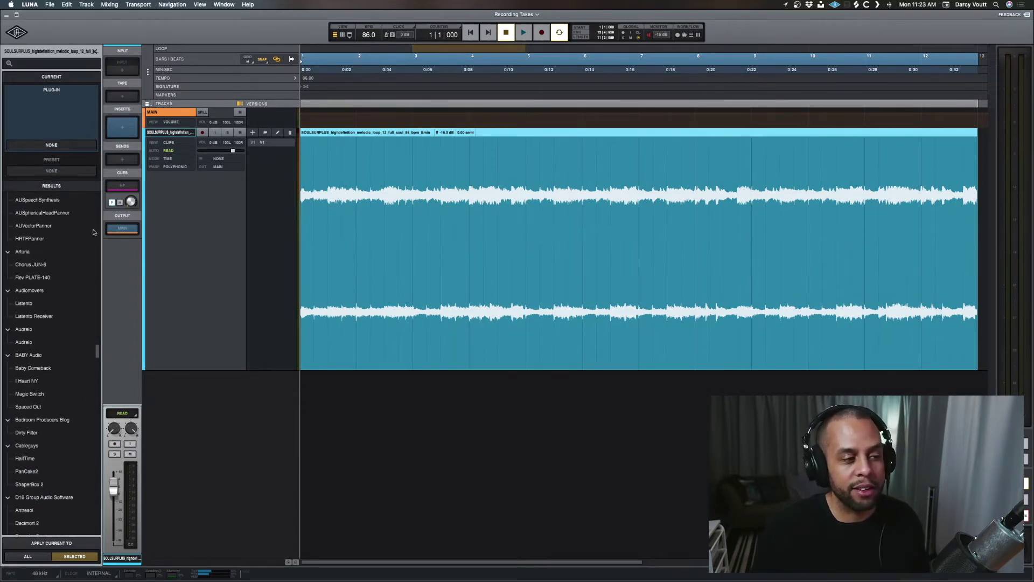
scroll(92, 232, down, 3)
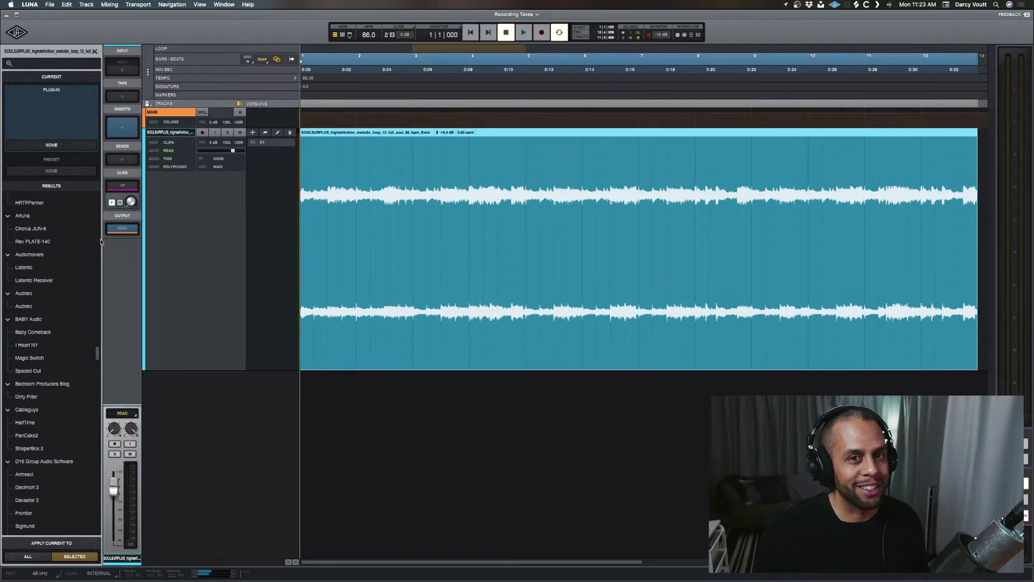
scroll(110, 286, down, 3)
scroll(61, 266, down, 2)
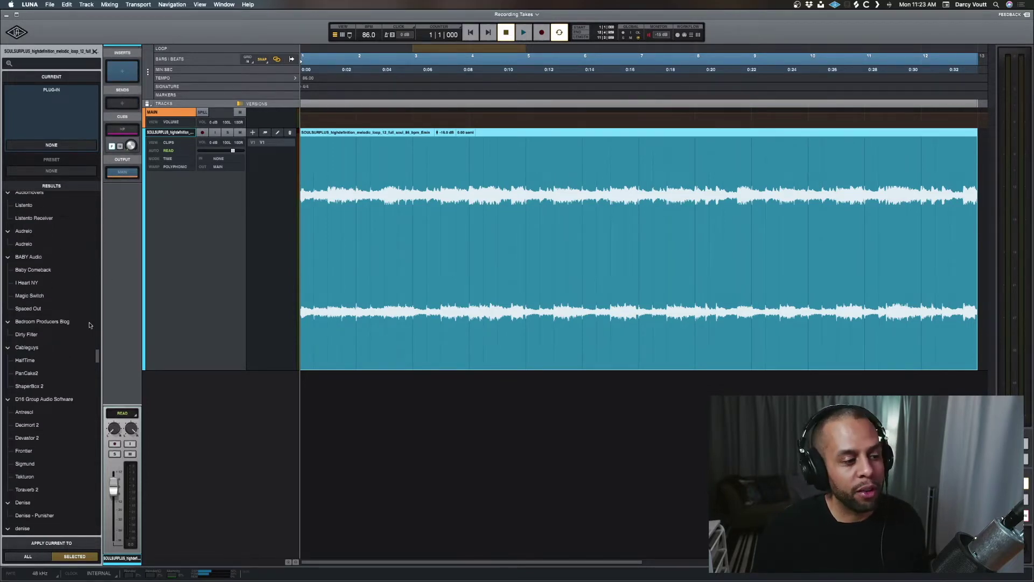
drag(98, 356, 21, 200)
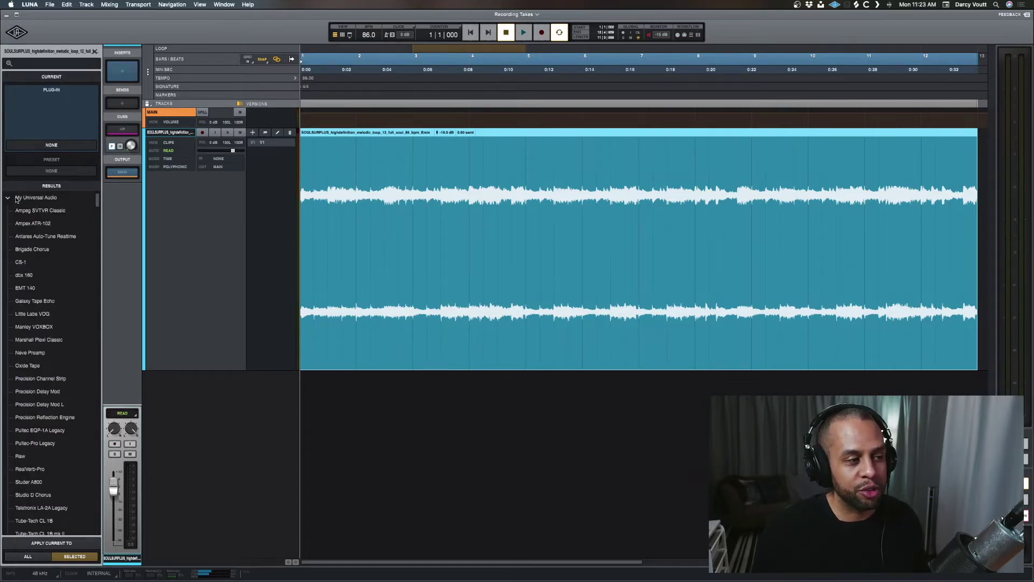
Collapse the My Universal Audio, Universal Audio, Apple, Arturia and Audiomovers vendor groups.
click(8, 199)
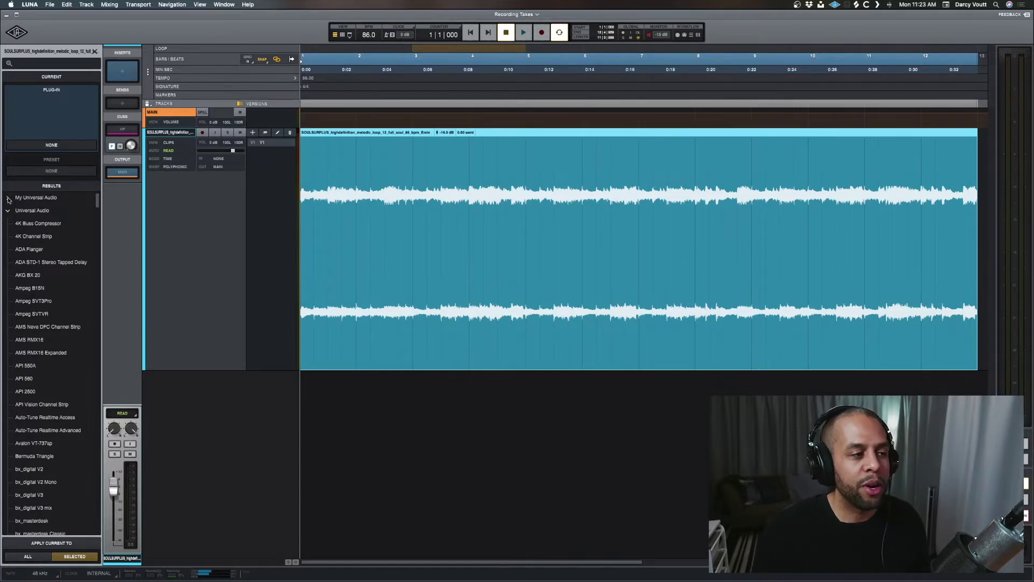
click(8, 212)
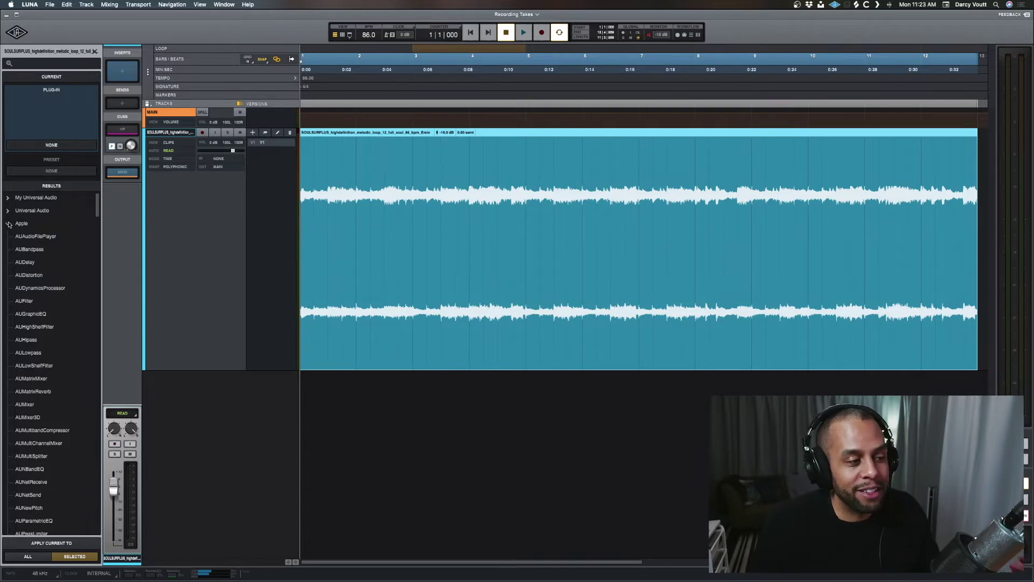
click(8, 223)
click(8, 236)
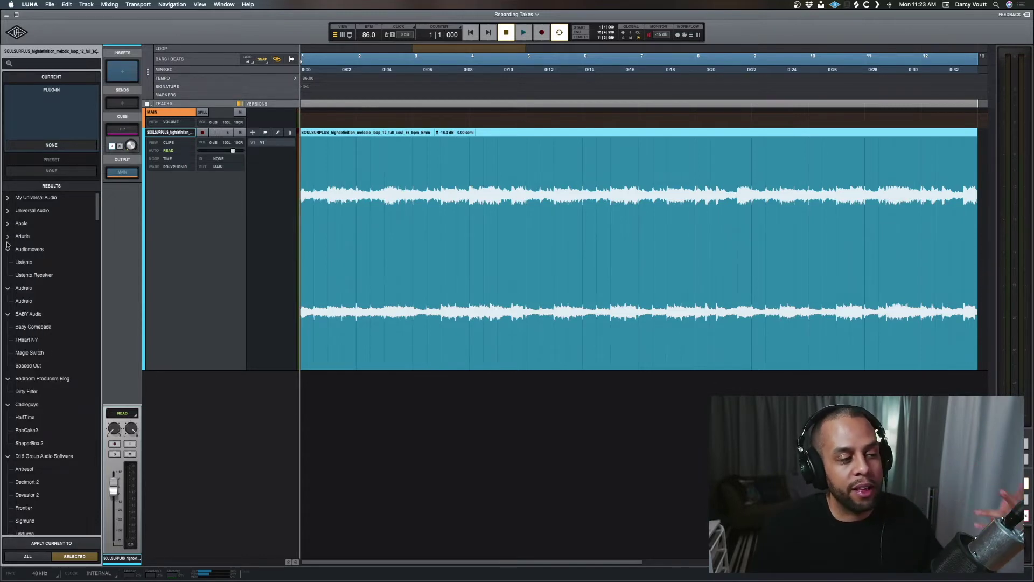
click(7, 249)
Scroll further to reveal third-party vendors like BABY Audio, Waves and Xfer Records.
scroll(8, 254, down, 1)
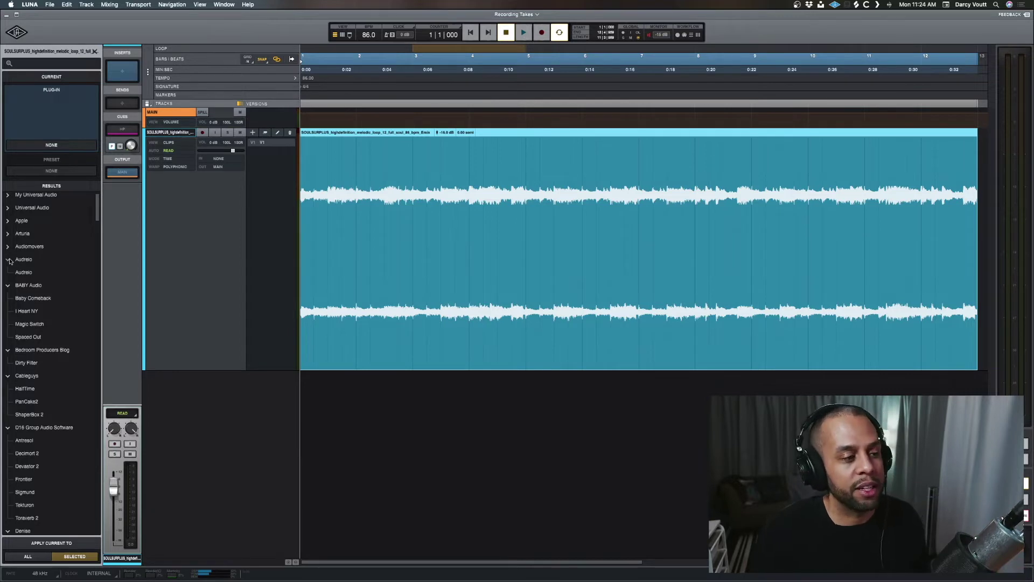
scroll(98, 334, down, 15)
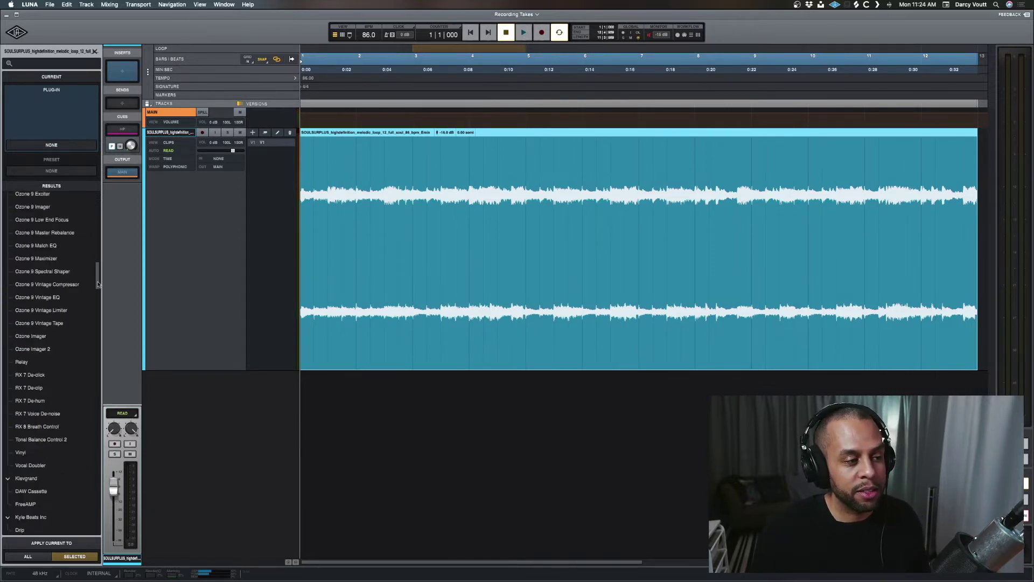
scroll(96, 334, down, 20)
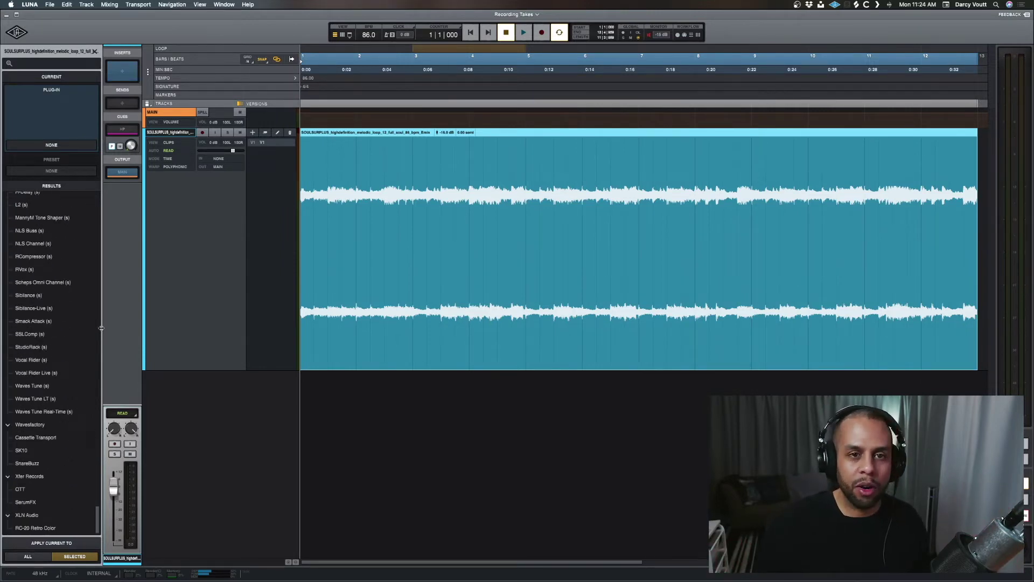
drag(99, 507, 108, 187)
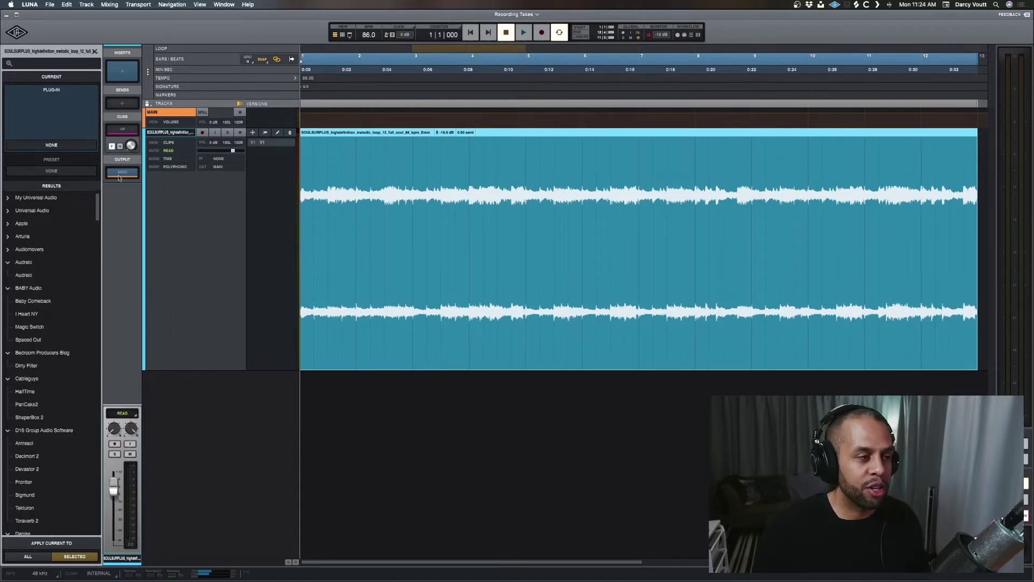
Try filtering the plug-in browser with 'wav' and 'Waves', closing it after each search.
click(61, 63)
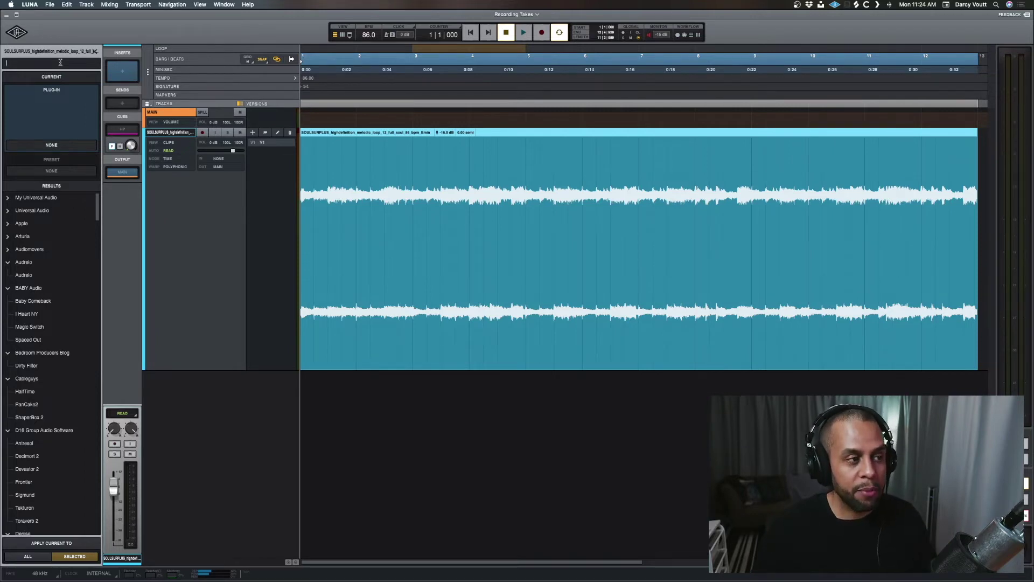
text(waves)
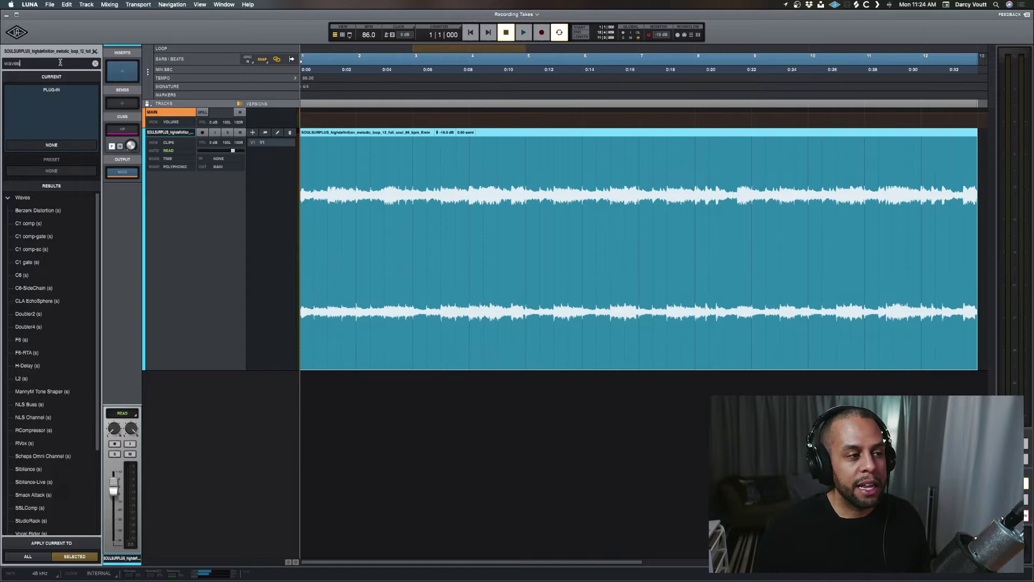
click(95, 51)
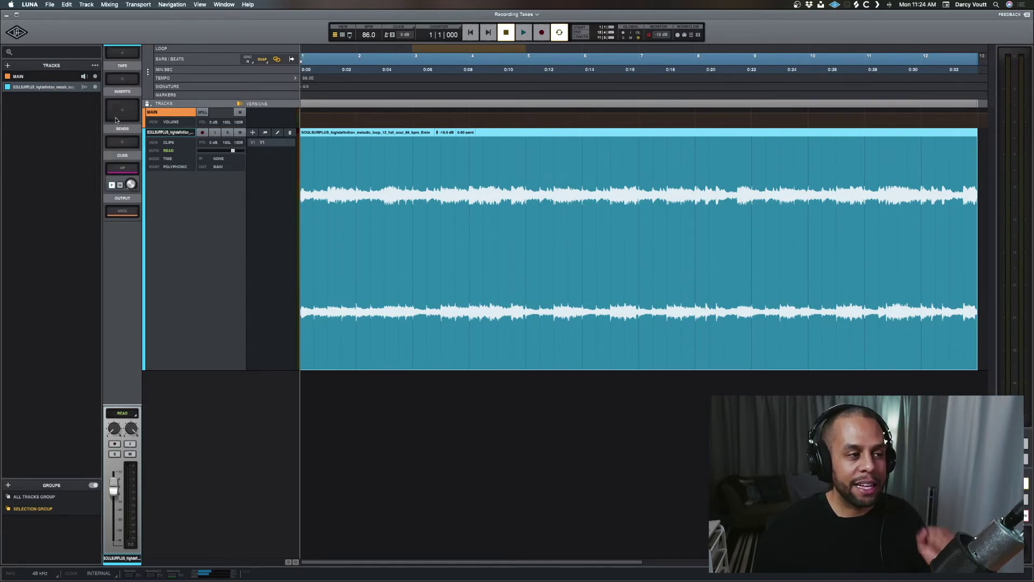
click(118, 114)
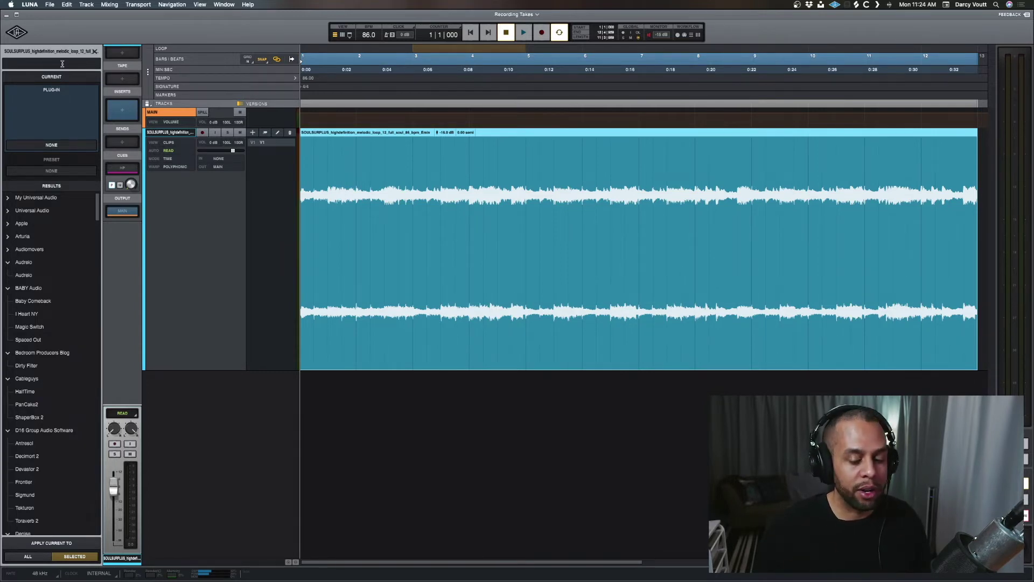
text(Waves)
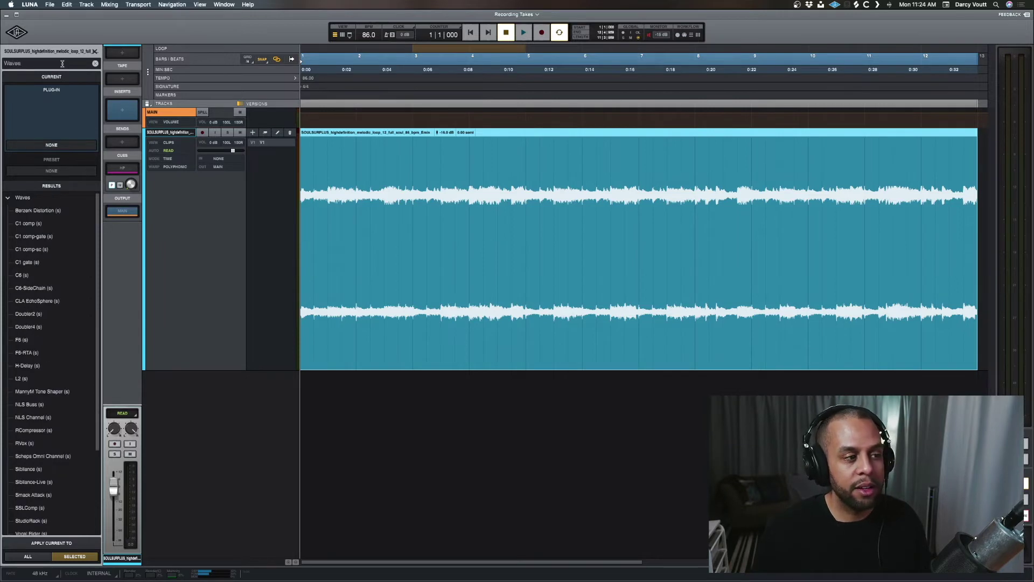
click(94, 52)
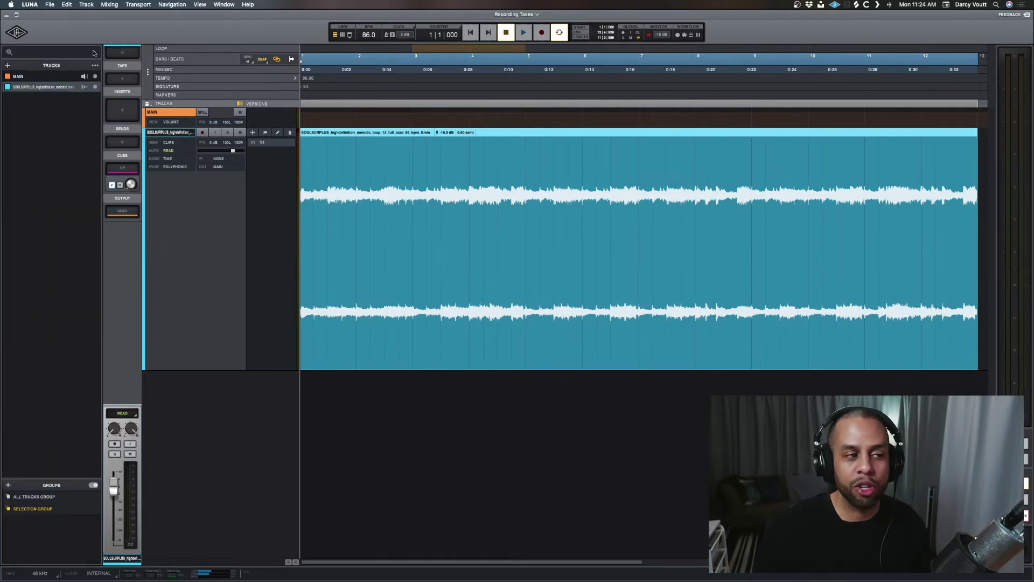
Reopen the insert's plug-in browser, search 'waves', then clear the search to list everything.
click(124, 116)
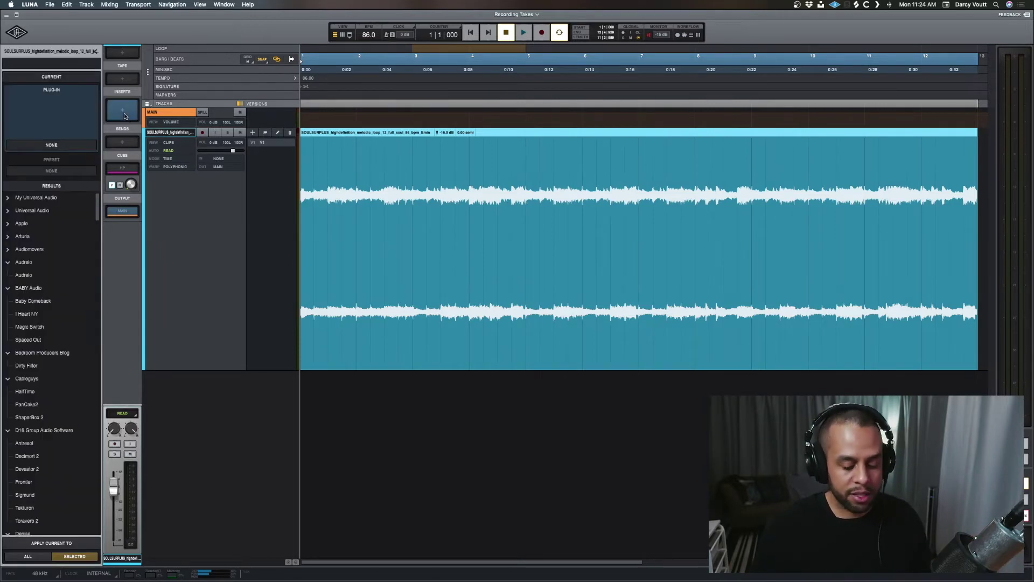
text(waves)
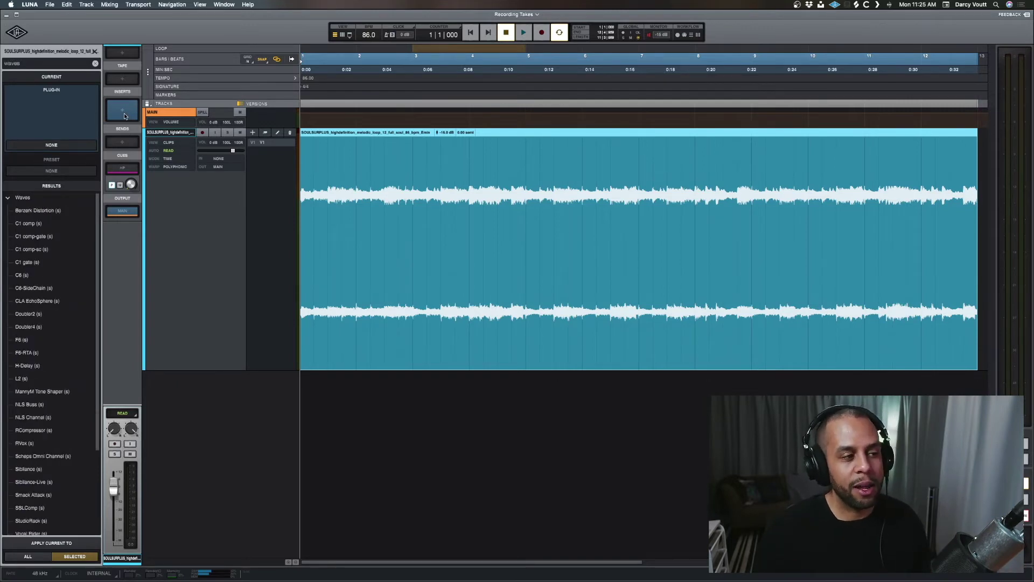
key(BackSpace)
key(BackSpace)
key(BackSpace)
key(BackSpace)
key(BackSpace)
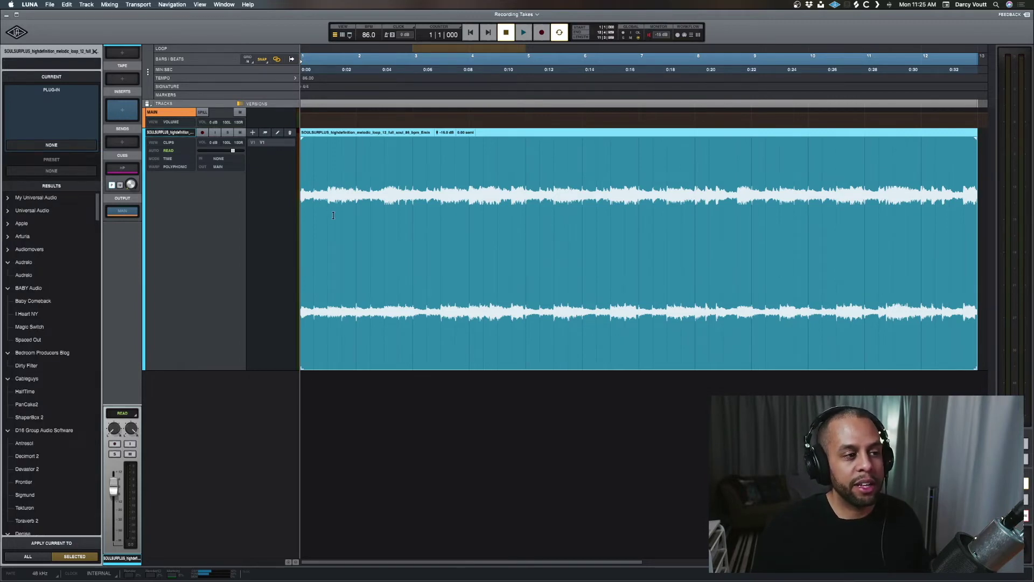
Reopen the insert's plug-in browser and try 'rc' and 'rc-' as search terms.
click(123, 117)
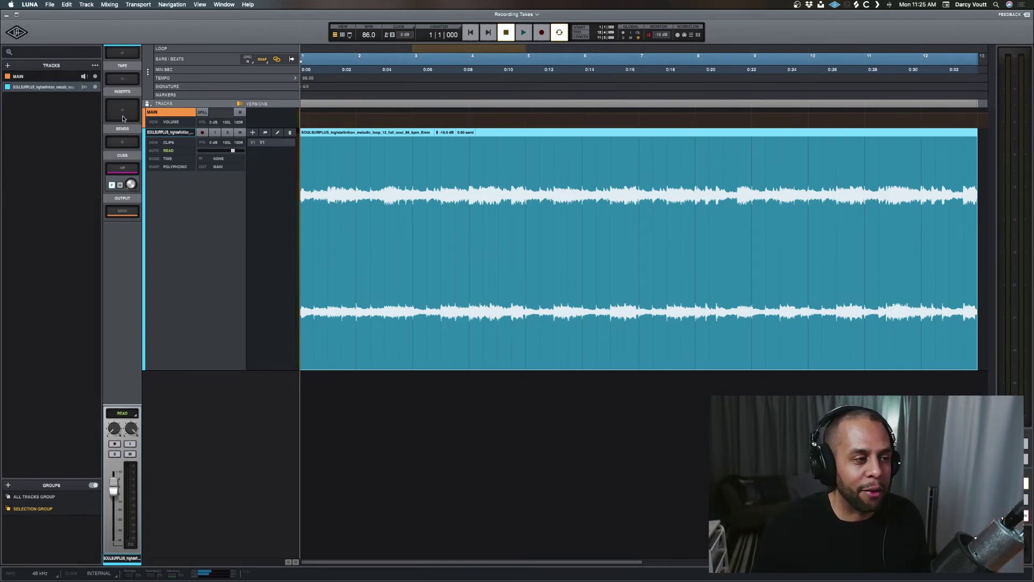
click(123, 113)
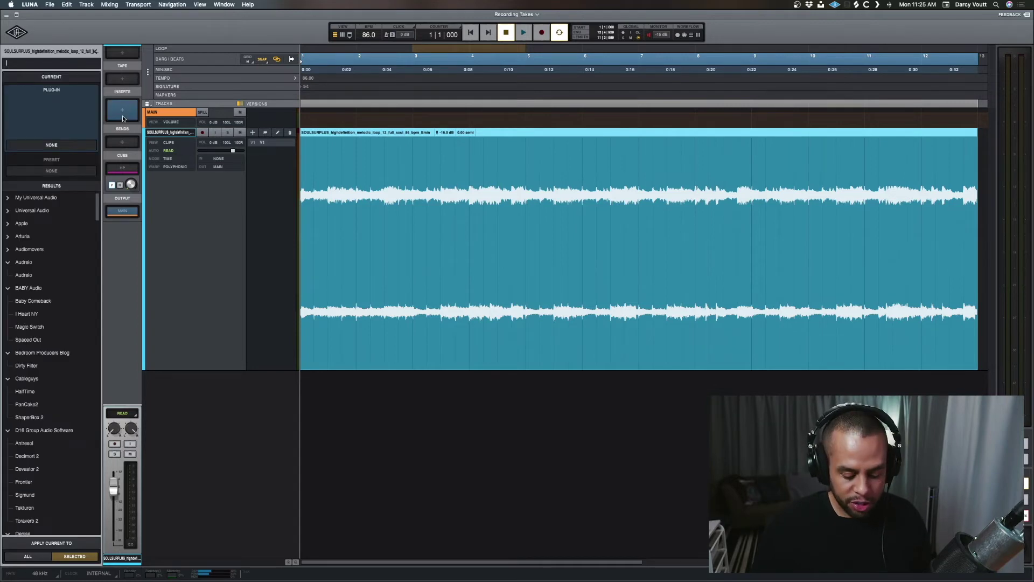
text(rc-)
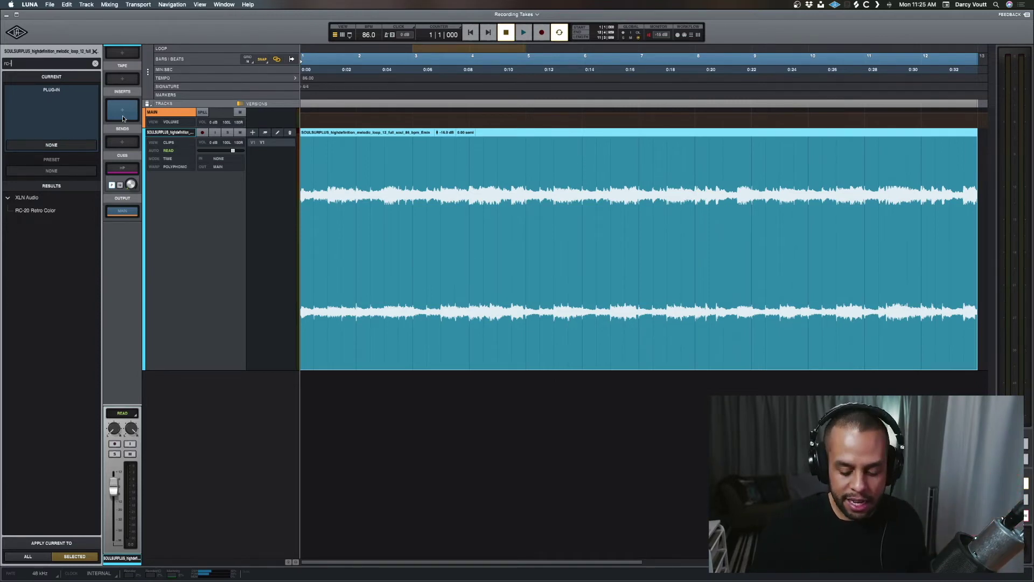
key(BackSpace)
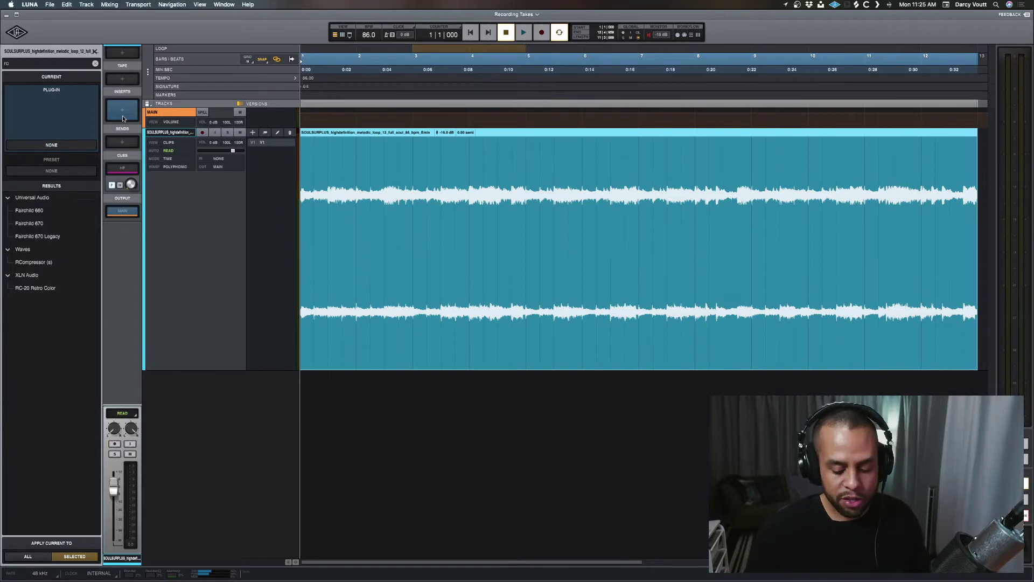
text(-)
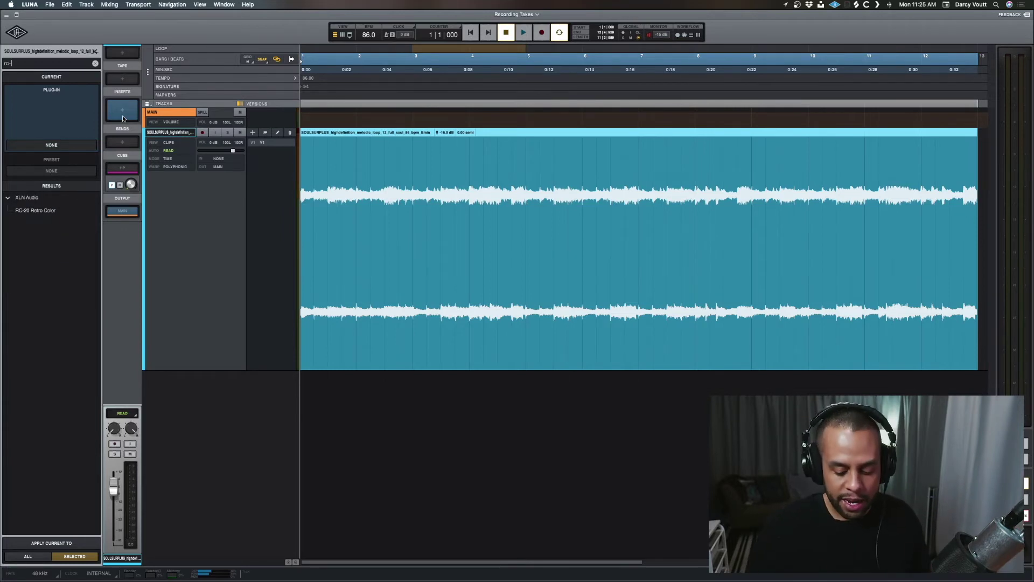
key(super+a)
key(BackSpace)
Try searching '20' and '-20', then search 'rc-' and load RC-20 Retro Color.
text(20)
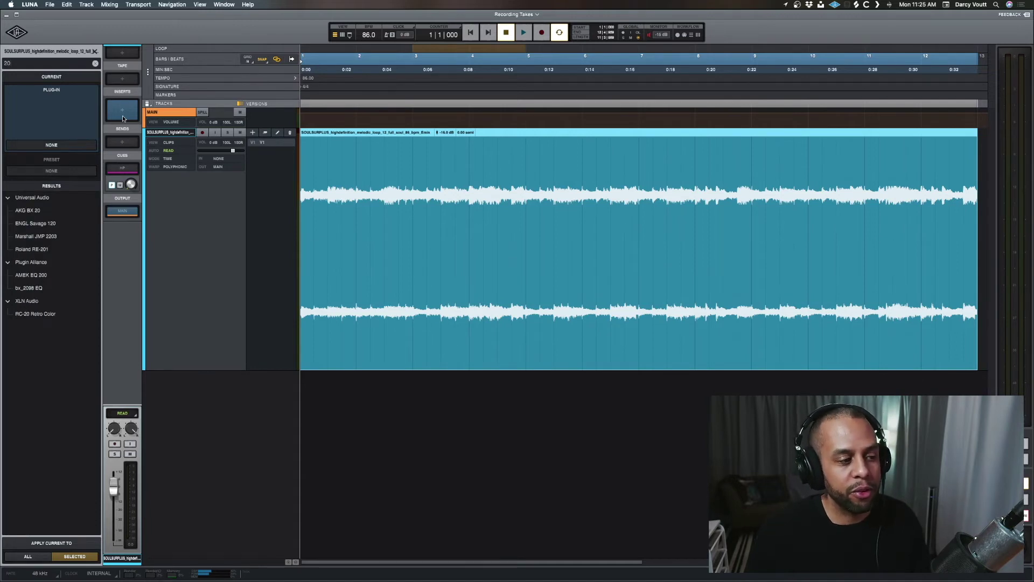
key(super+a)
key(BackSpace)
text(-20)
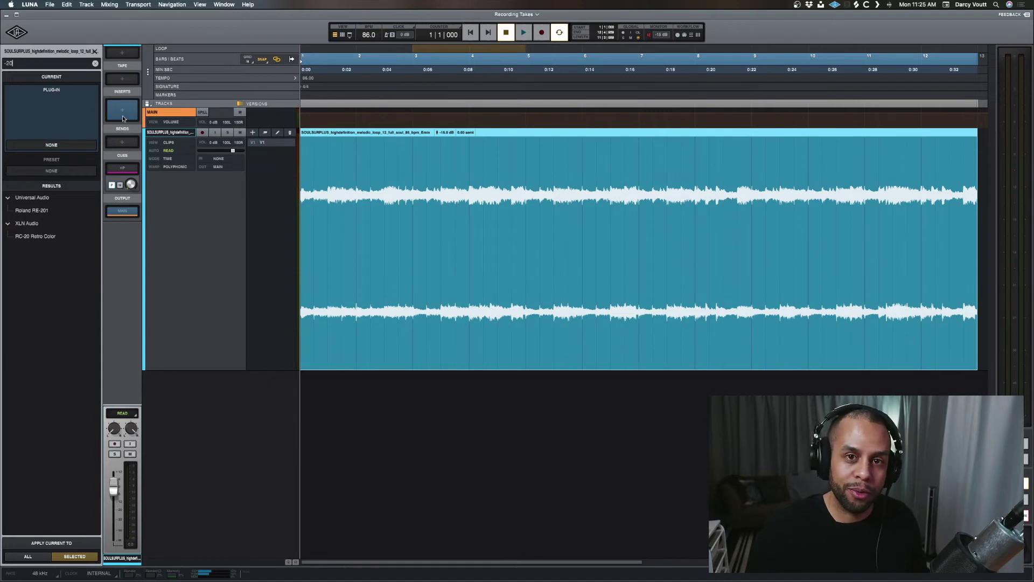
key(super+a)
key(BackSpace)
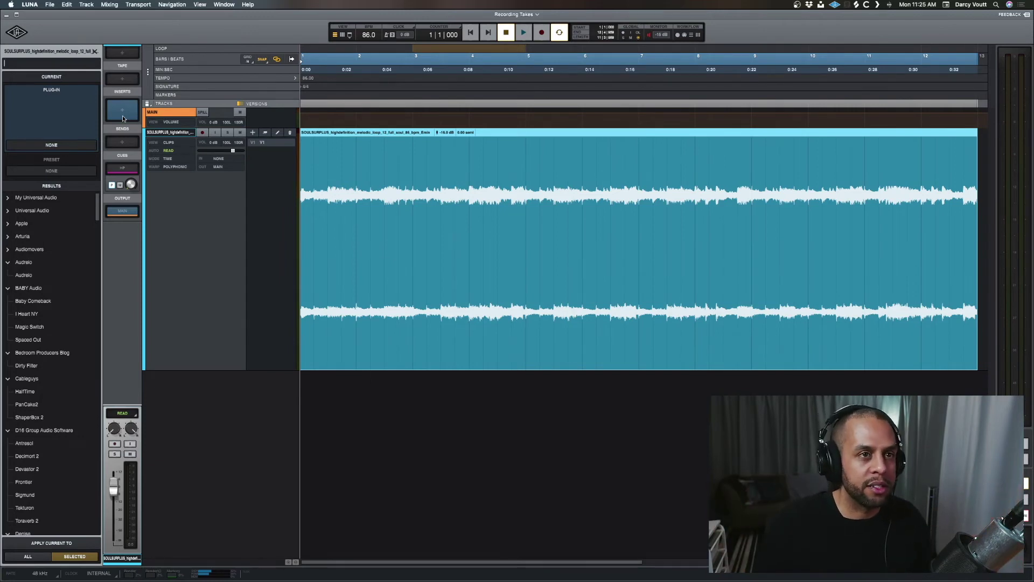
text(rc-20)
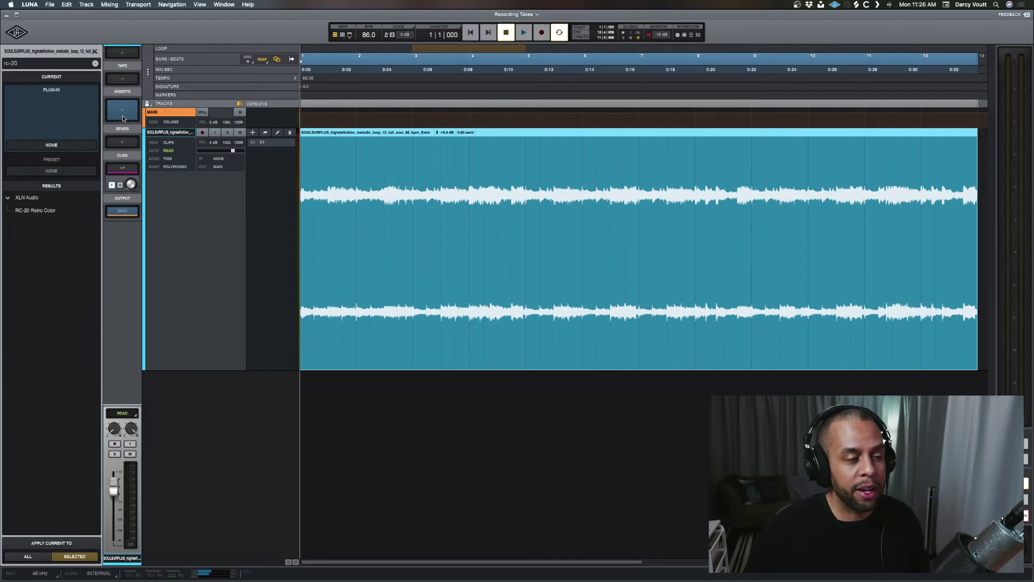
key(Down)
key(Return)
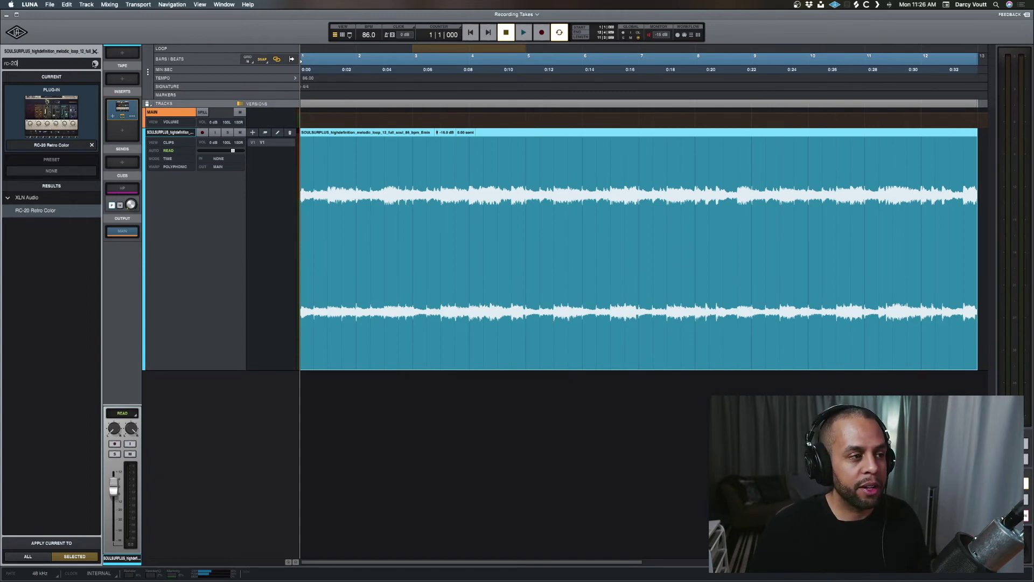
Close the RC-20 window and load an 'imager' search result into the empty second insert.
click(123, 110)
click(252, 109)
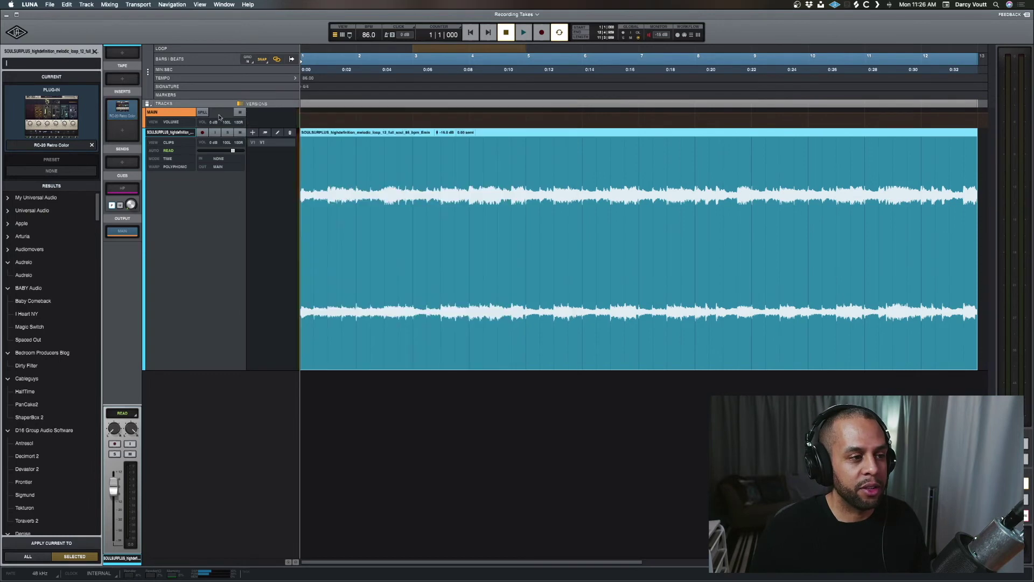
click(124, 131)
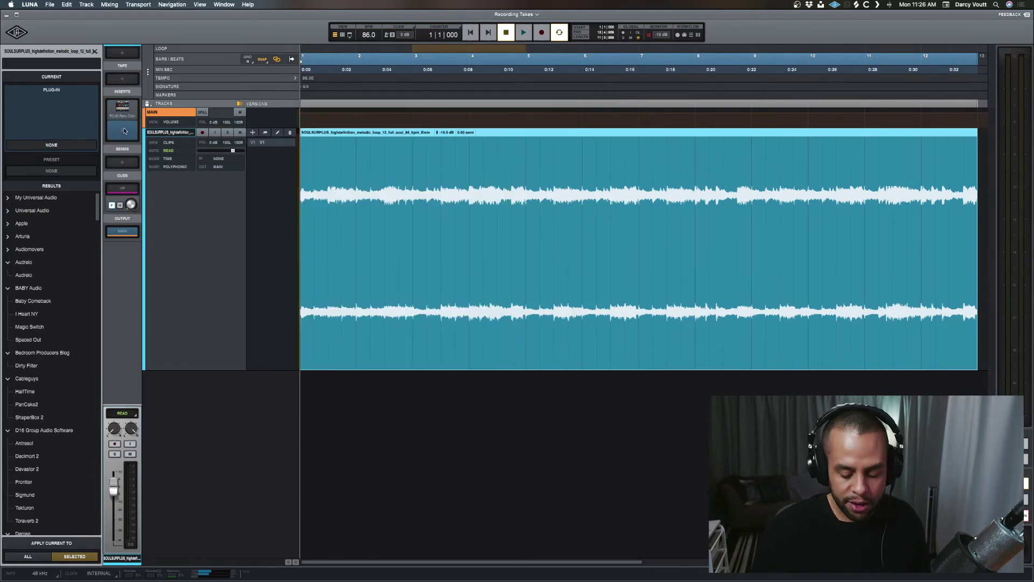
text(imager)
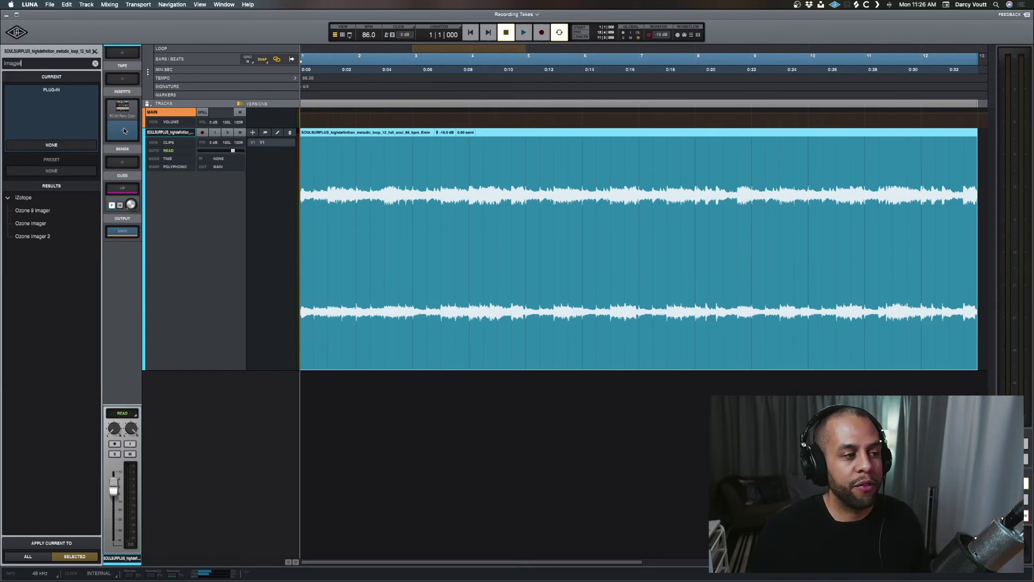
key(Return)
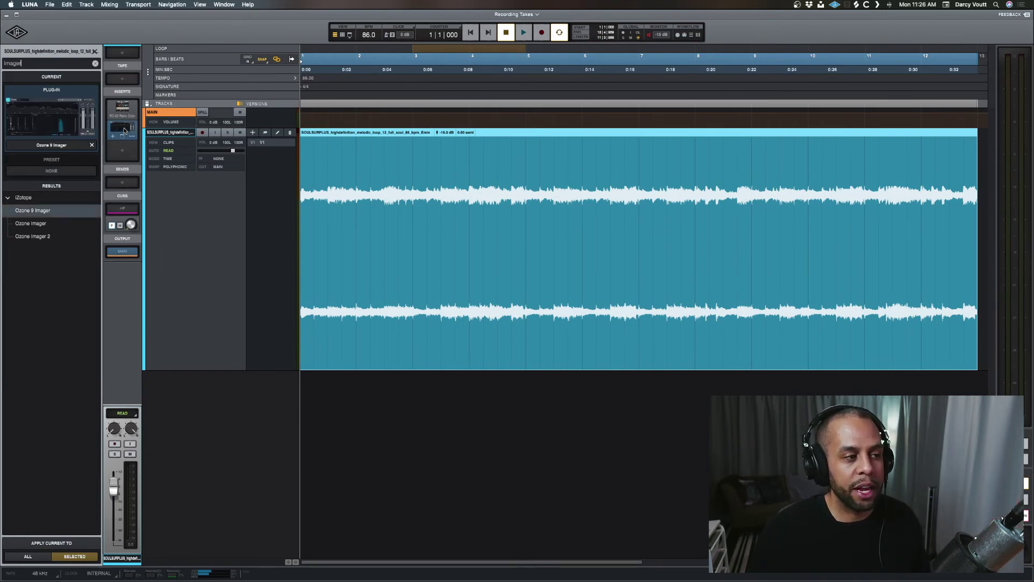
Cycle the second insert through Ozone Imager versions and settle on Ozone 9 Imager.
click(124, 129)
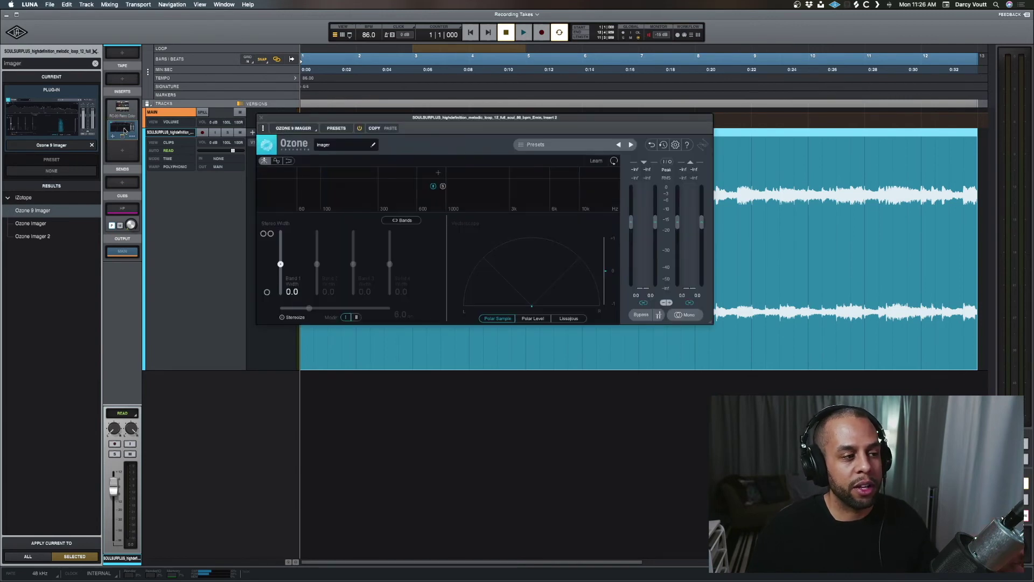
key(Down)
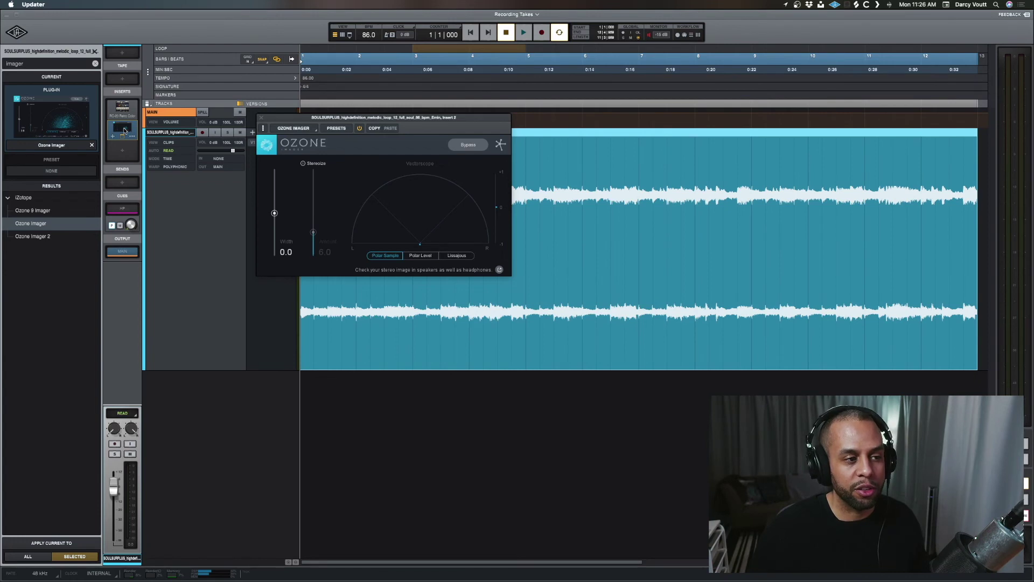
key(Down)
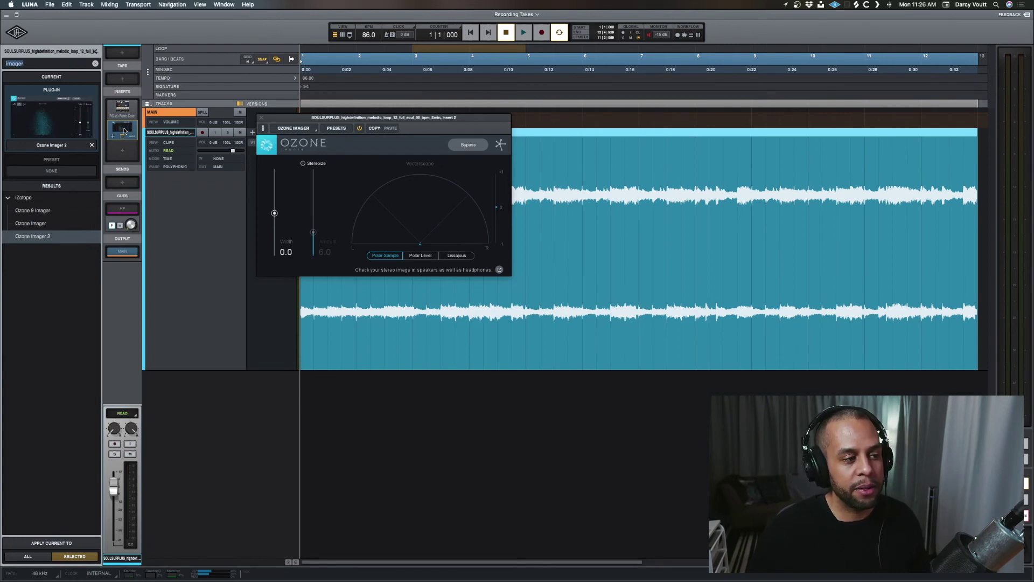
key(Up)
key(Up)
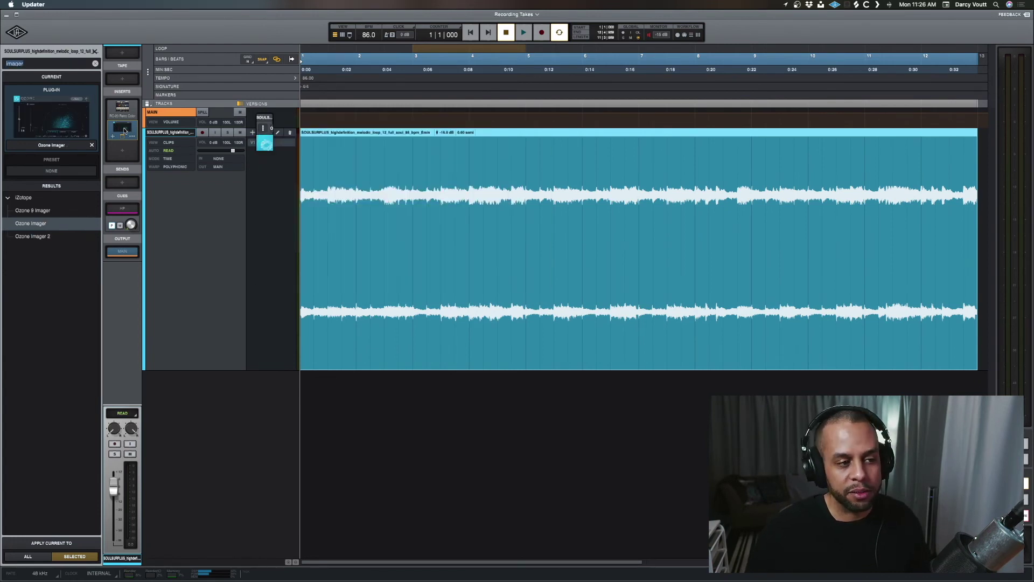